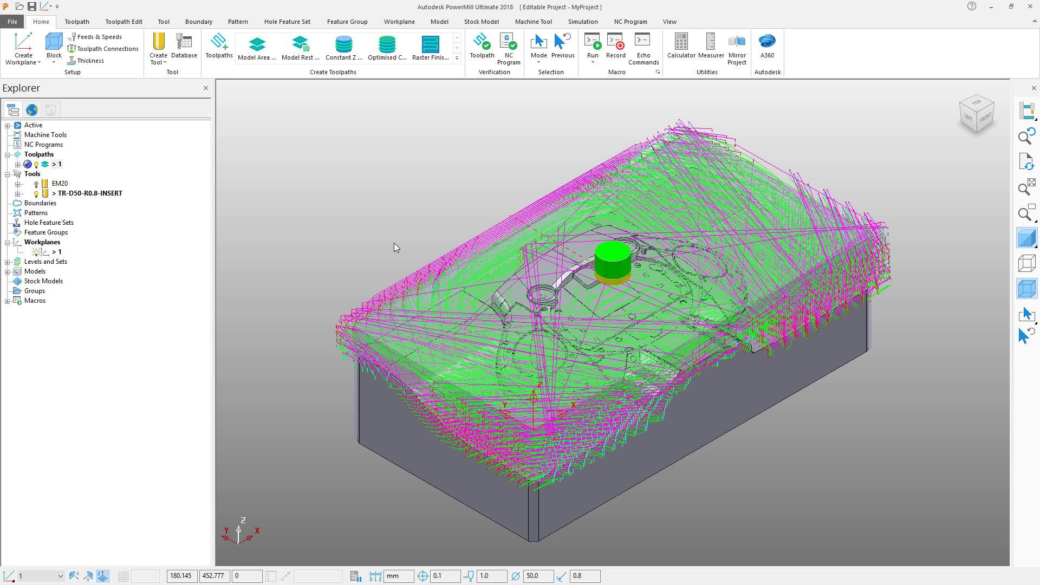
- Rename toolpath '1' in the Explorer to 'Roughing'
{"action": "left_click", "coordinate": [58, 164]}
{"action": "type", "text": "Roughing"}
{"action": "key", "text": "Return"}
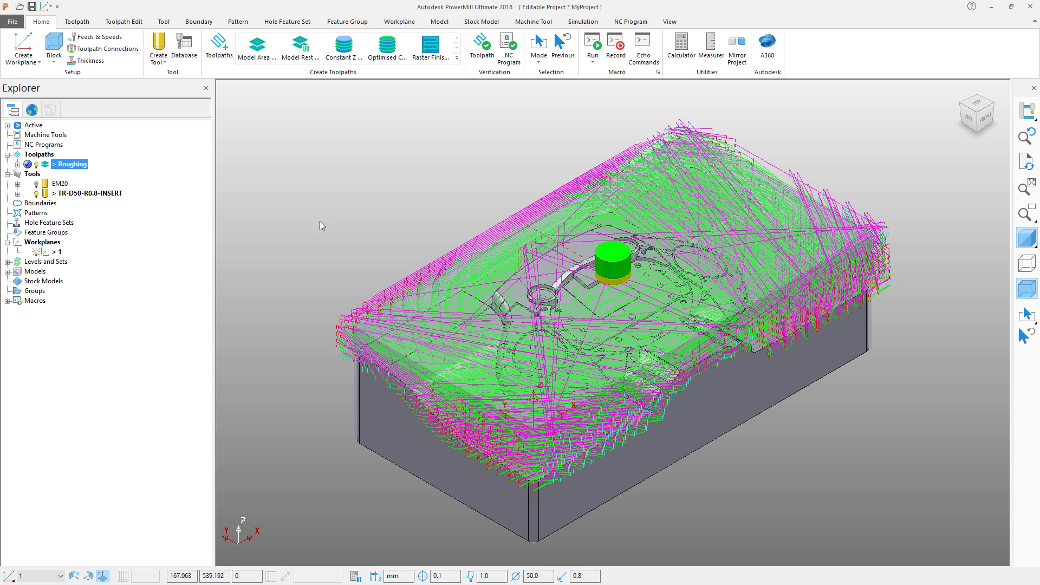
- Create a stock model named 'Stock Model' with tolerance 0.1, stepover 2.0, rest thickness 0.2
{"action": "right_click", "coordinate": [35, 281]}
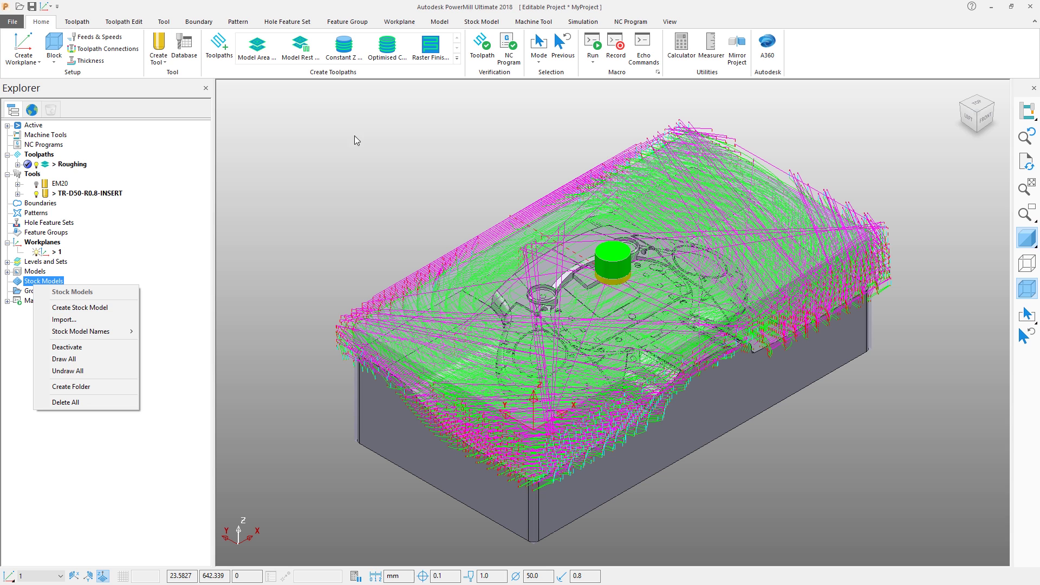
{"action": "left_click", "coordinate": [496, 22]}
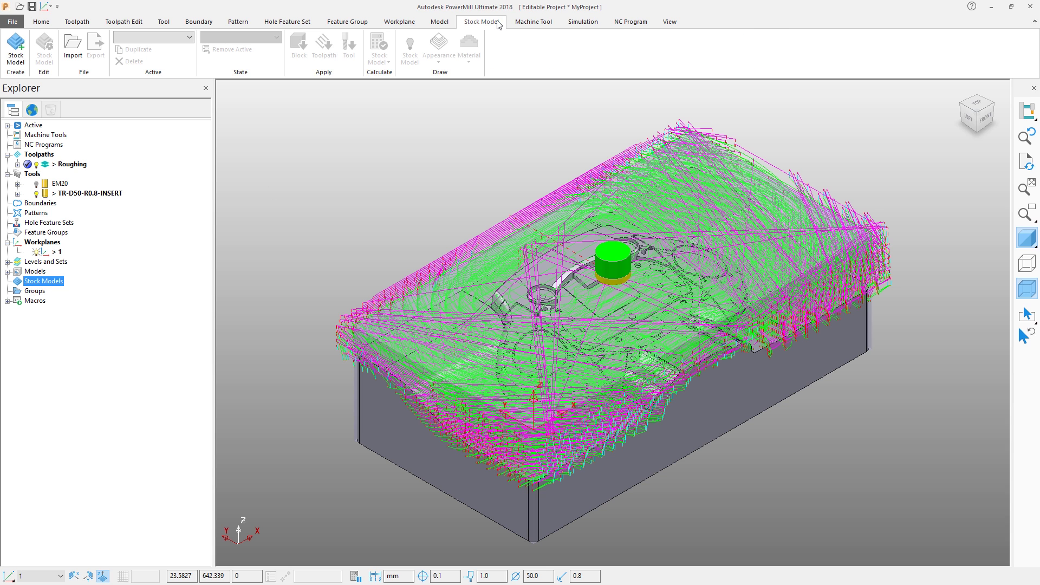
{"action": "left_click", "coordinate": [15, 46]}
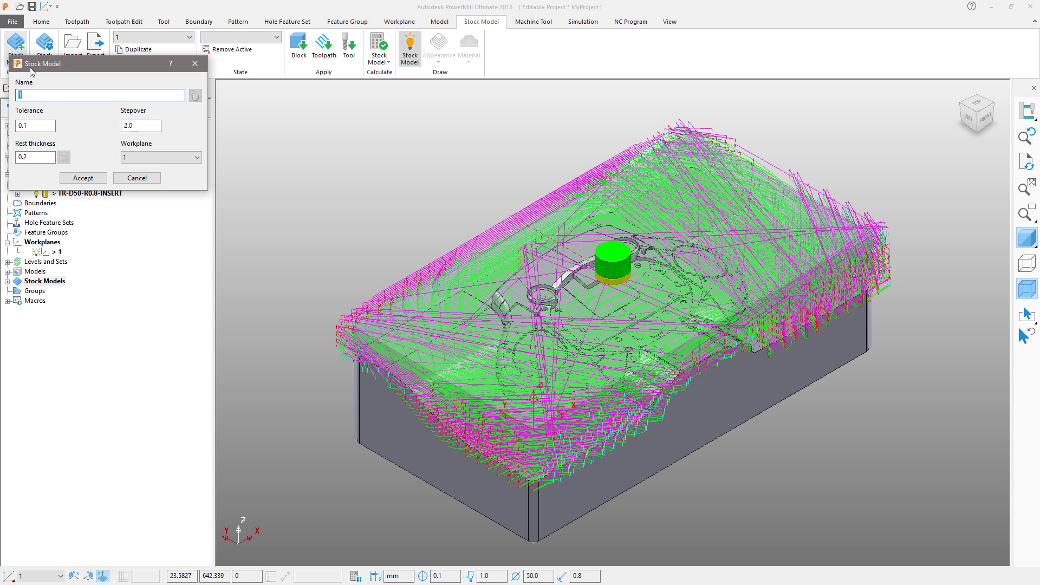
{"action": "type", "text": "Stock Model"}
{"action": "left_click", "coordinate": [84, 179]}
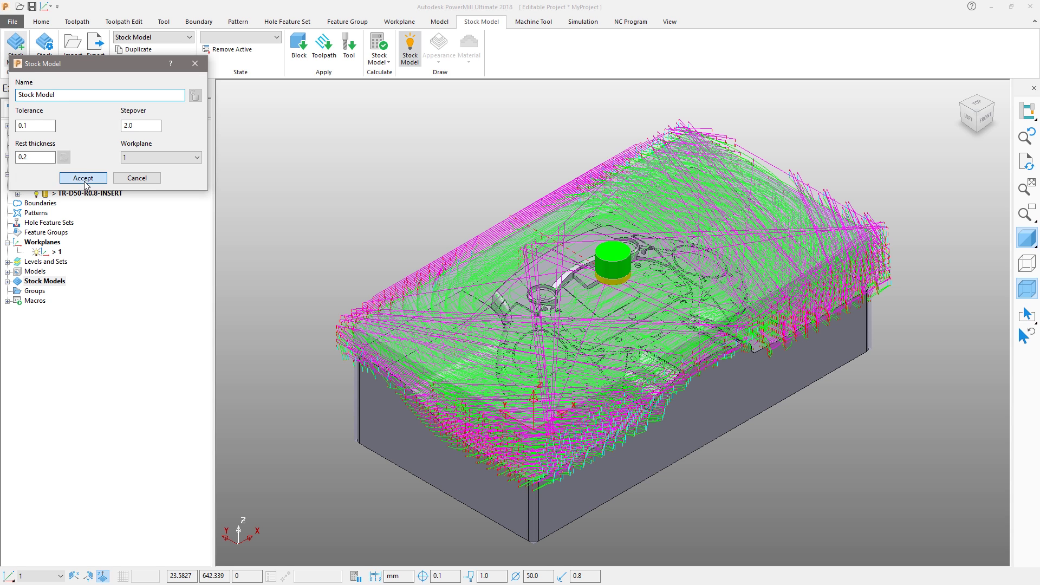
- Add the Roughing toolpath to Stock Model after Block and calculate the stock after Roughing
{"action": "left_click", "coordinate": [7, 281]}
{"action": "left_click", "coordinate": [17, 291]}
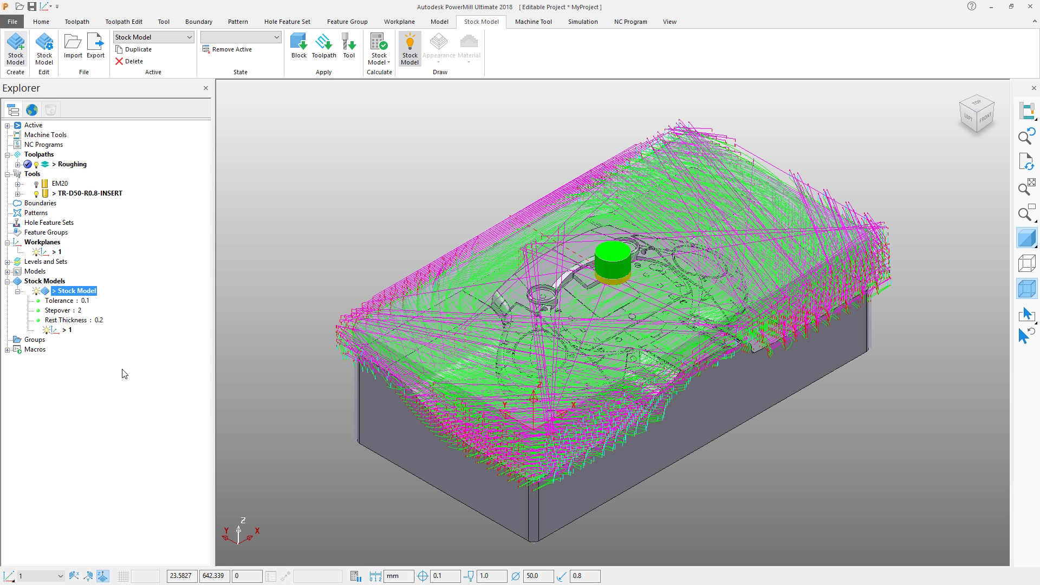
{"action": "right_click", "coordinate": [73, 165]}
{"action": "mouse_move", "coordinate": [148, 395]}
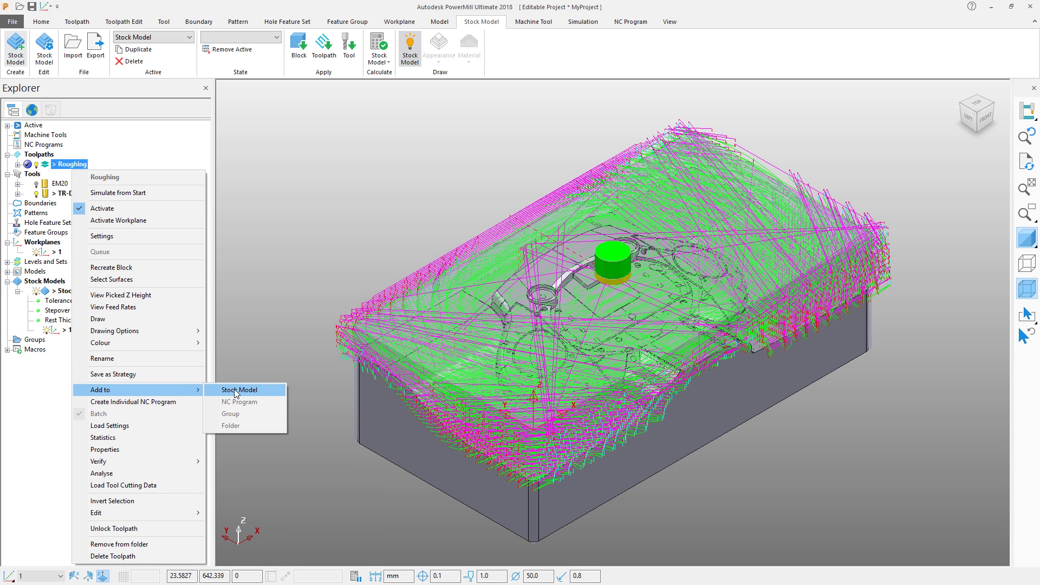
{"action": "left_click", "coordinate": [237, 391]}
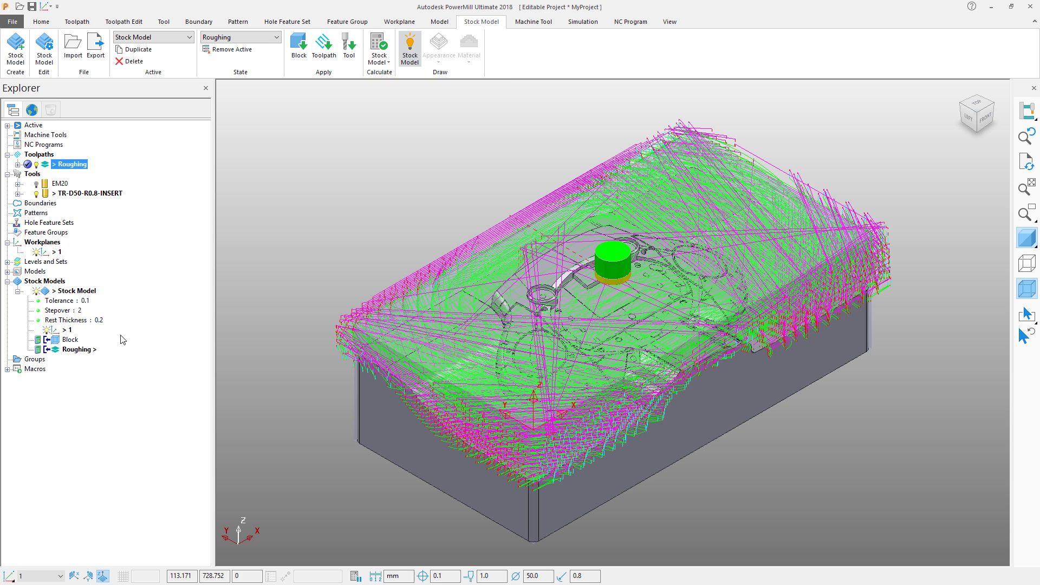
{"action": "right_click", "coordinate": [89, 350]}
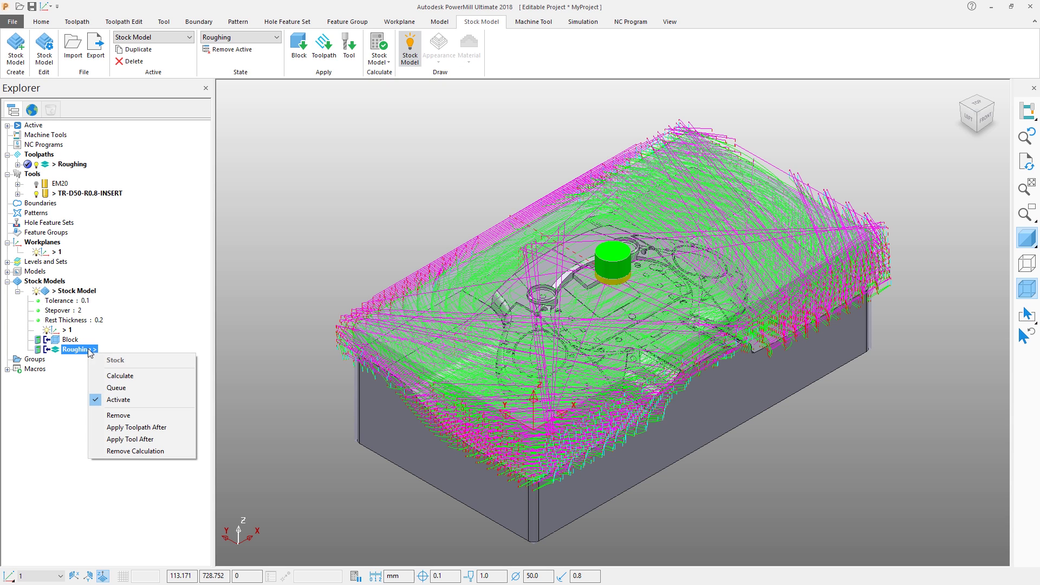
{"action": "left_click", "coordinate": [119, 375]}
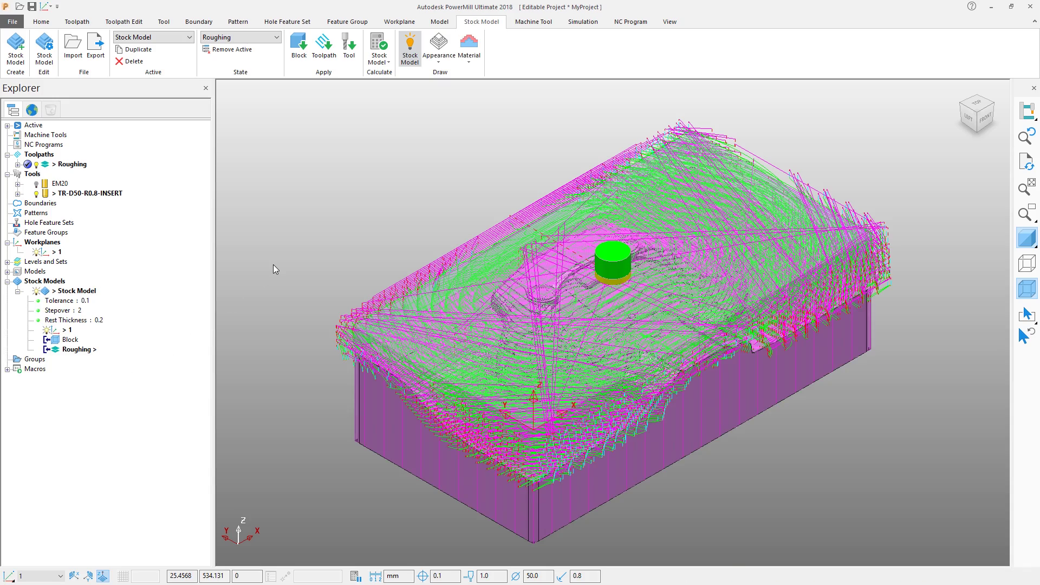
- Hide the Roughing toolpath and the translucent block outline from the view
{"action": "middle_click_drag", "start_coordinate": [493, 367], "coordinate": [450, 428]}
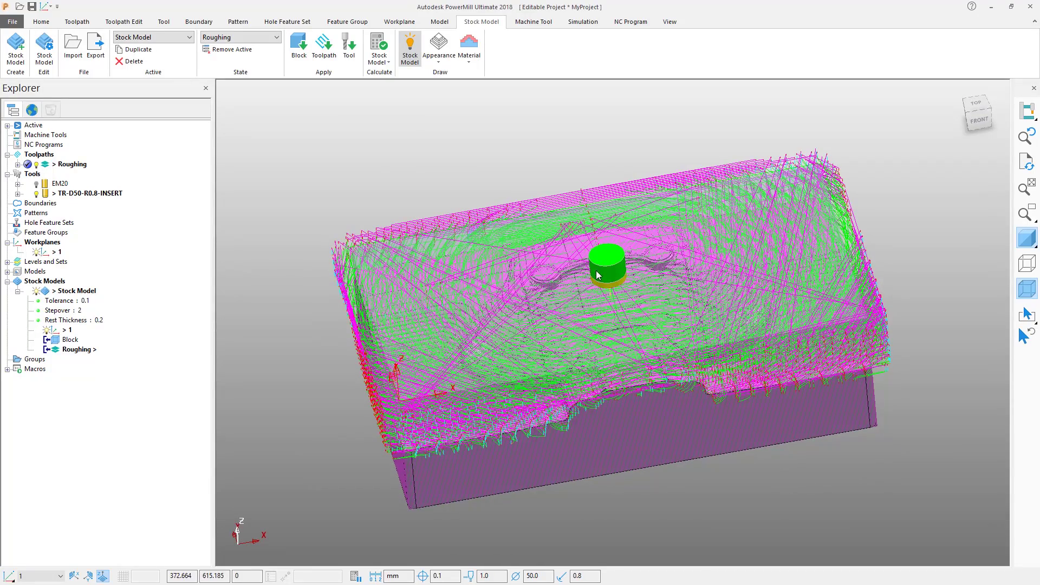
{"action": "left_click", "coordinate": [36, 164]}
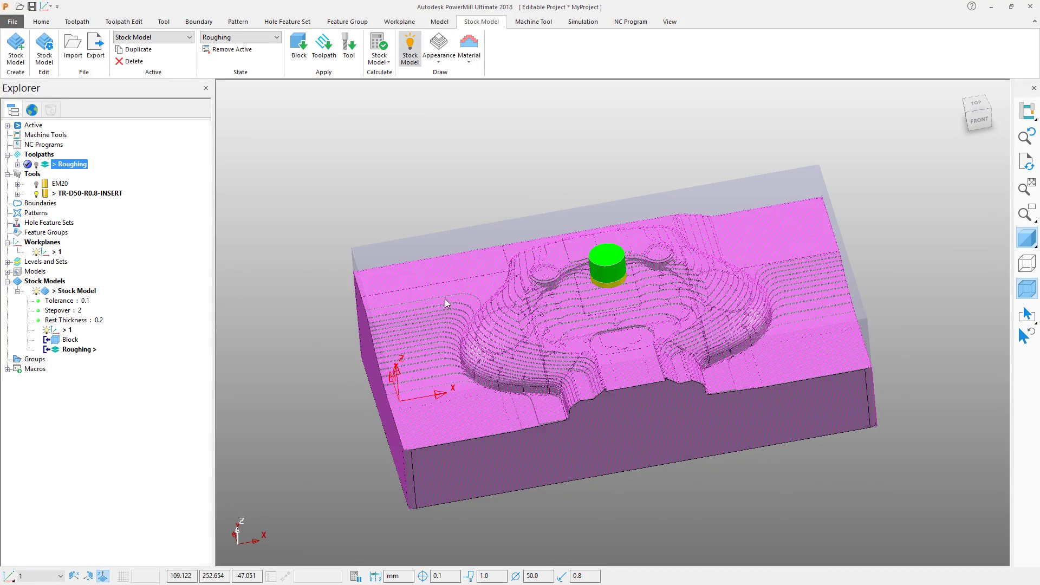
{"action": "middle_click_drag", "start_coordinate": [445, 298], "coordinate": [488, 304]}
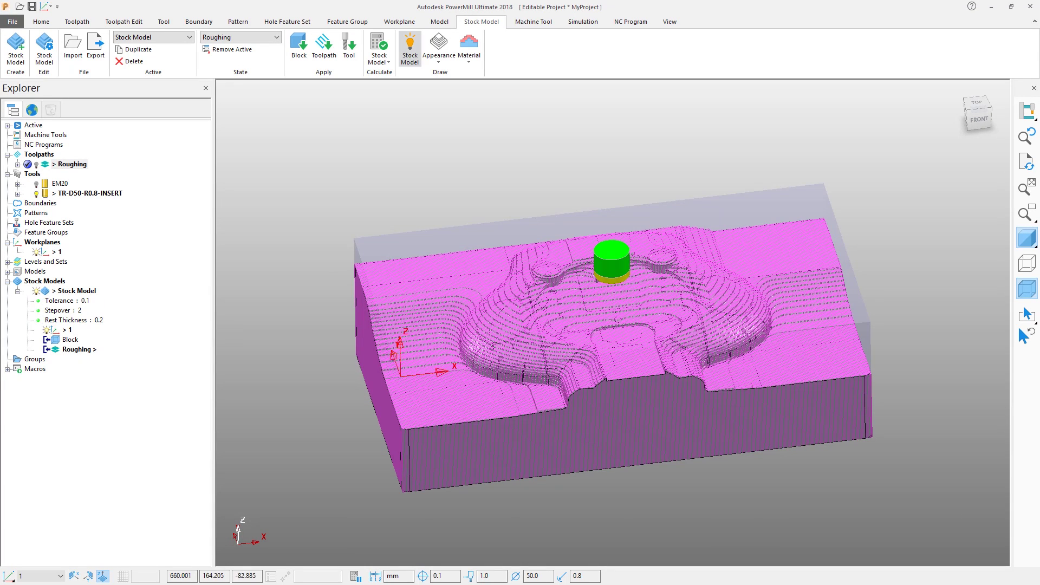
{"action": "left_click", "coordinate": [1032, 291]}
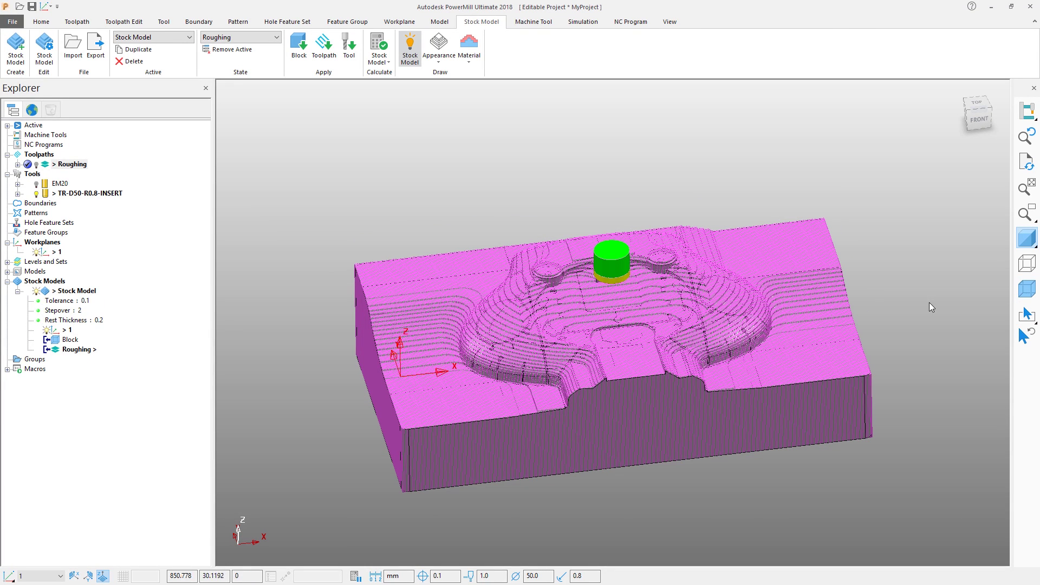
- Set Stock Model's drawing option to Shaded
{"action": "right_click", "coordinate": [56, 293]}
{"action": "mouse_move", "coordinate": [109, 360]}
{"action": "left_click", "coordinate": [185, 373]}
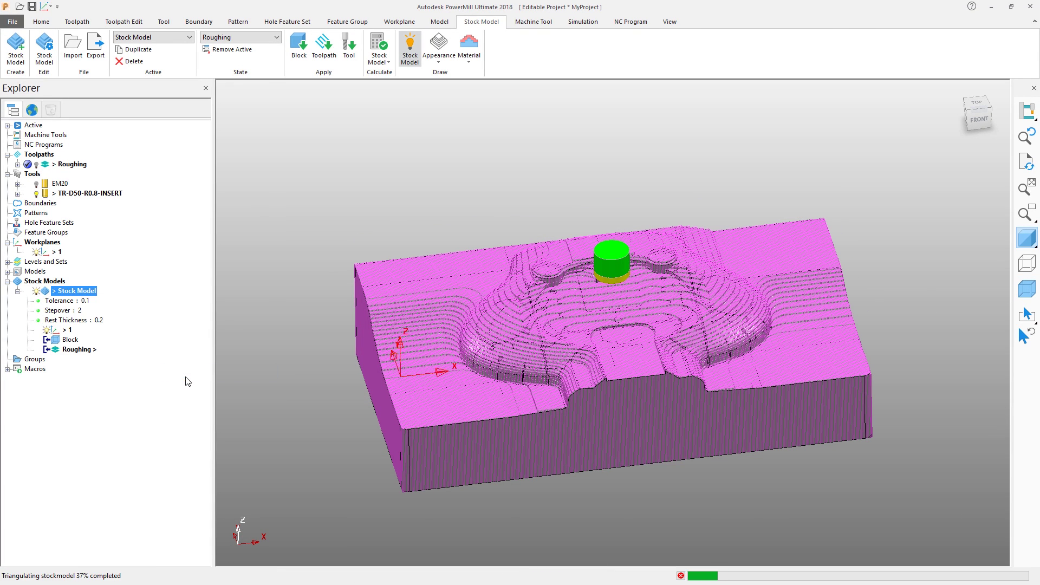
{"action": "right_click", "coordinate": [78, 295]}
- Show only Stock Model's rest material and inspect it drawn as solid shaded faces
{"action": "mouse_move", "coordinate": [145, 367]}
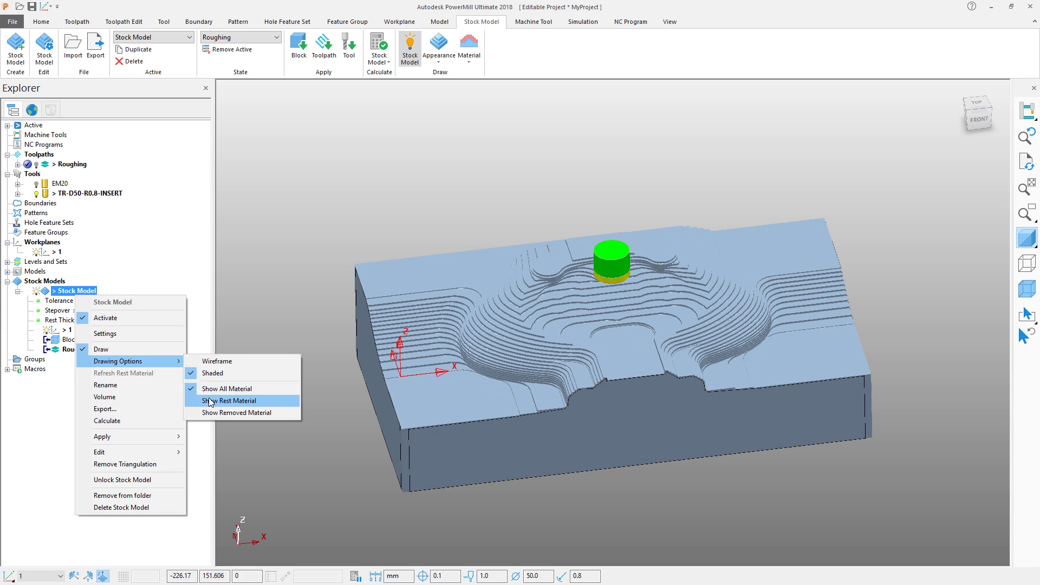
{"action": "left_click", "coordinate": [260, 402]}
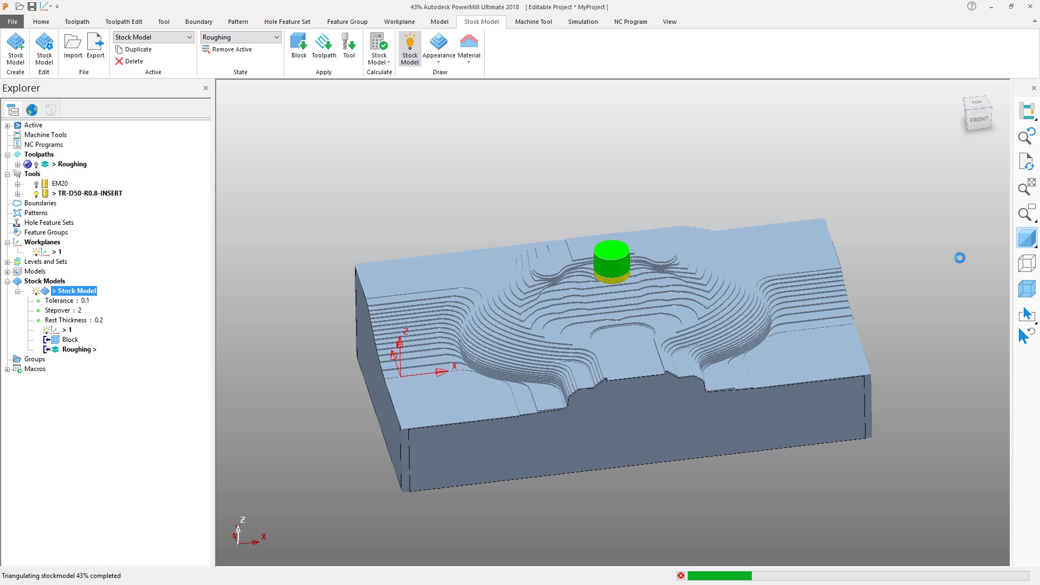
{"action": "middle_click_drag", "start_coordinate": [771, 413], "coordinate": [648, 486]}
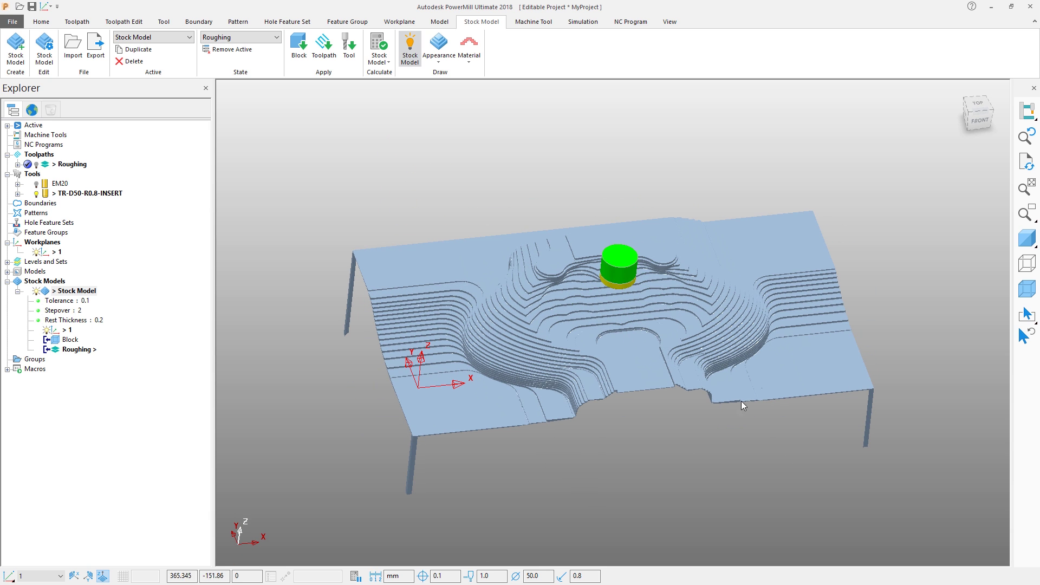
{"action": "left_click", "coordinate": [1026, 239]}
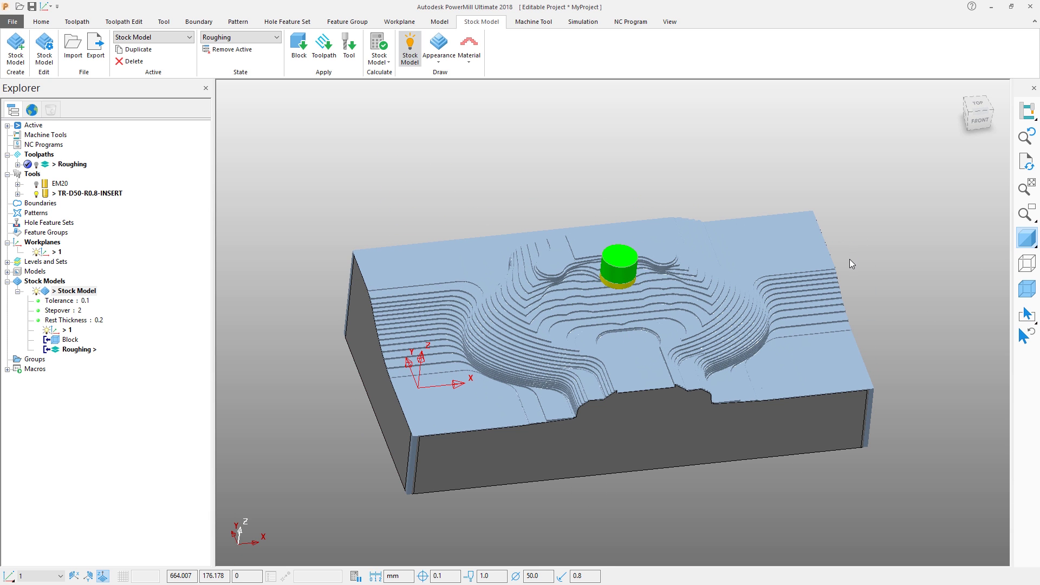
{"action": "middle_click_drag", "start_coordinate": [417, 143], "coordinate": [385, 159]}
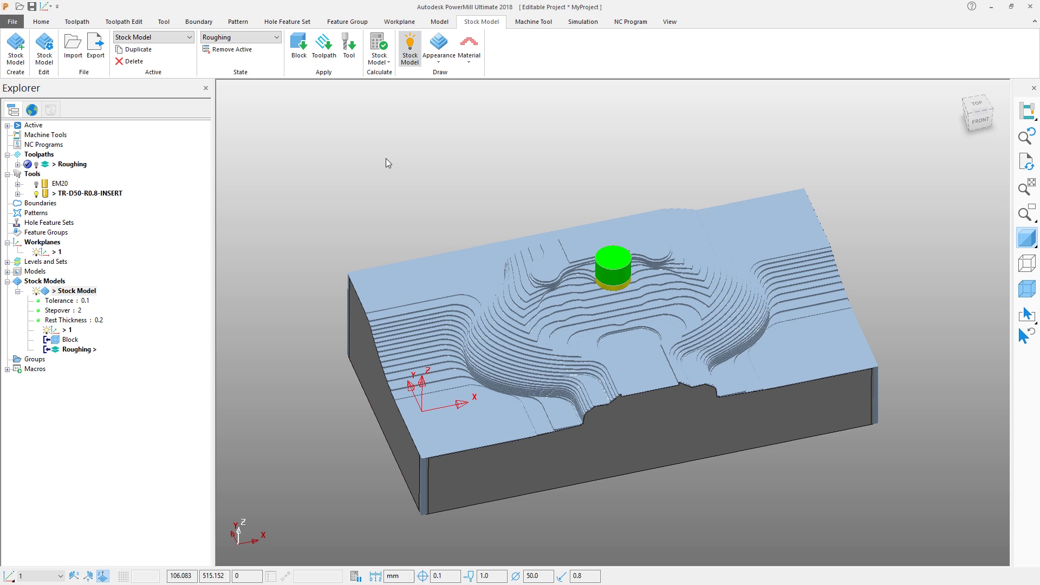
- Copy the Roughing toolpath into a new toolpath named 'Rest Roughing'
{"action": "right_click", "coordinate": [64, 165]}
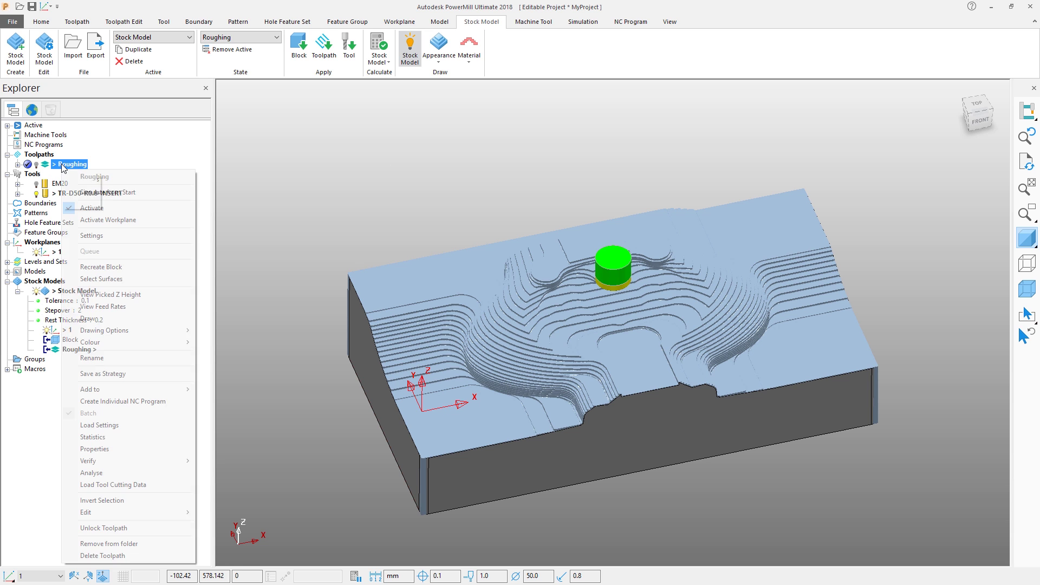
{"action": "left_click", "coordinate": [113, 236]}
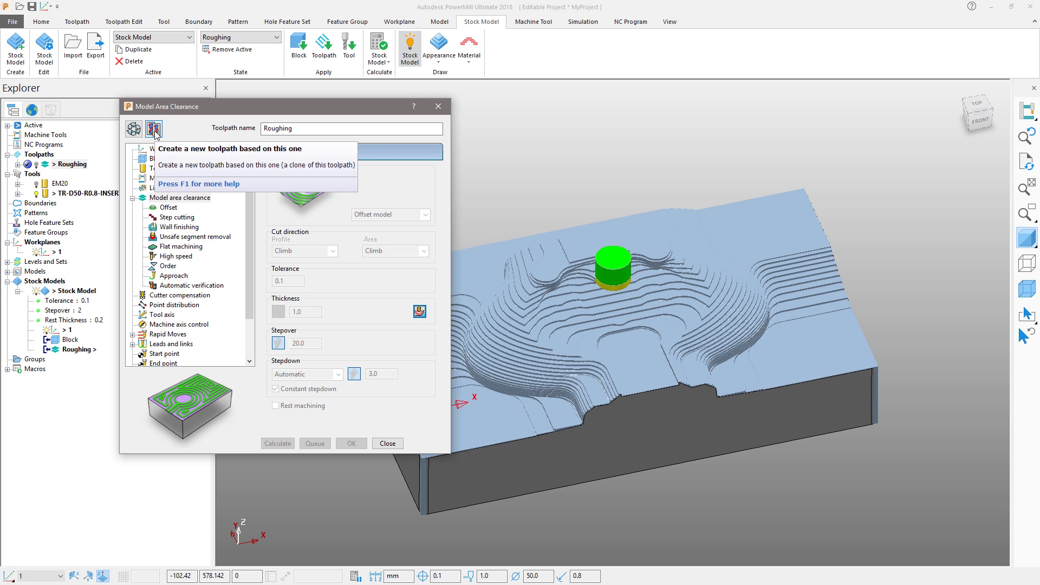
{"action": "left_click", "coordinate": [155, 130]}
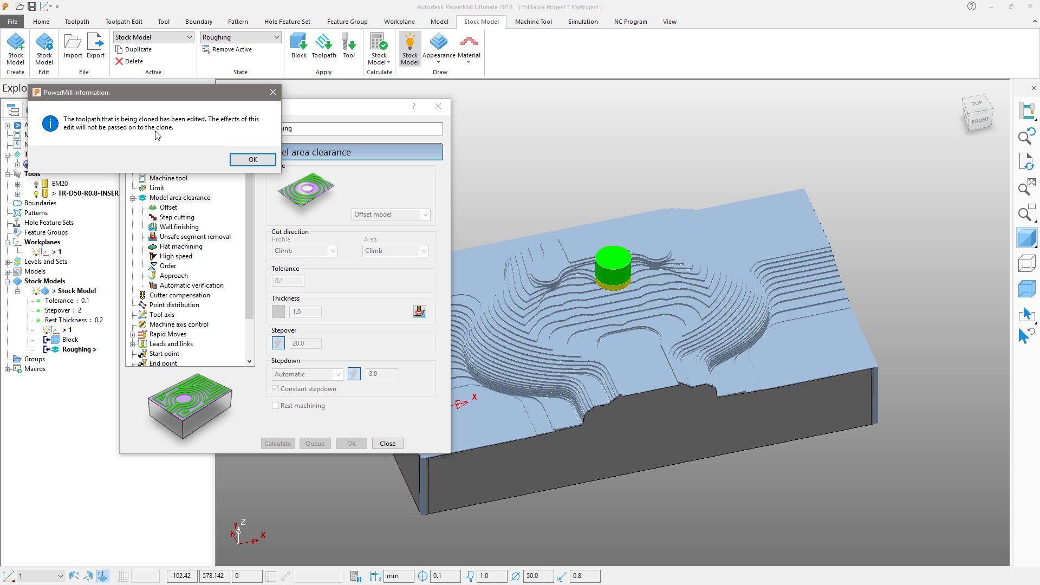
{"action": "left_click", "coordinate": [251, 160]}
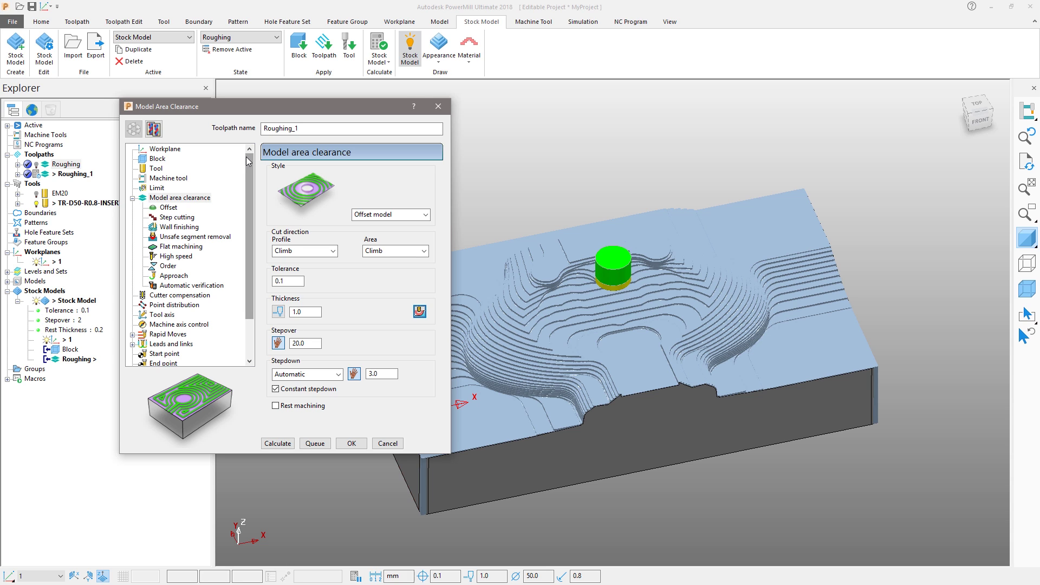
{"action": "left_click", "coordinate": [307, 126]}
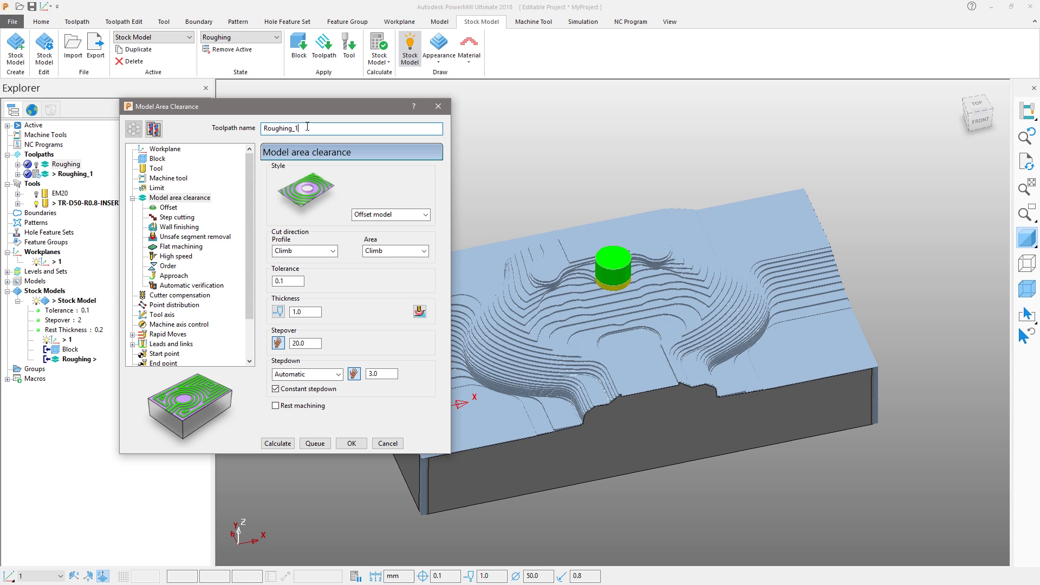
{"action": "key", "text": "BackSpace"}
{"action": "key", "text": "BackSpace"}
{"action": "type", "text": "Rest"}
- Switch the new toolpath's tool to the 20 mm EM20 end mill
{"action": "left_click", "coordinate": [162, 169]}
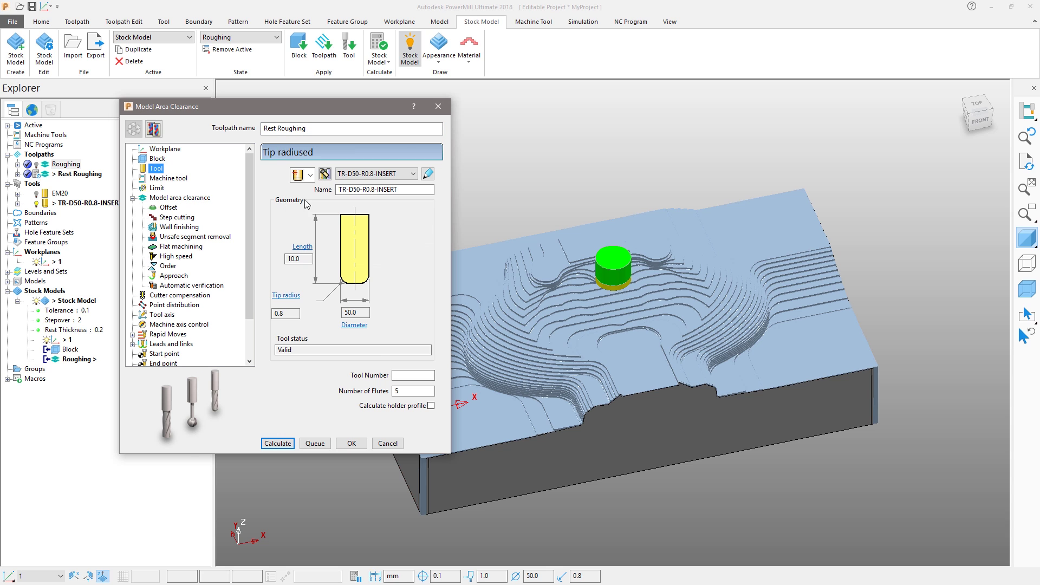
{"action": "left_click", "coordinate": [398, 174]}
{"action": "left_click", "coordinate": [372, 197]}
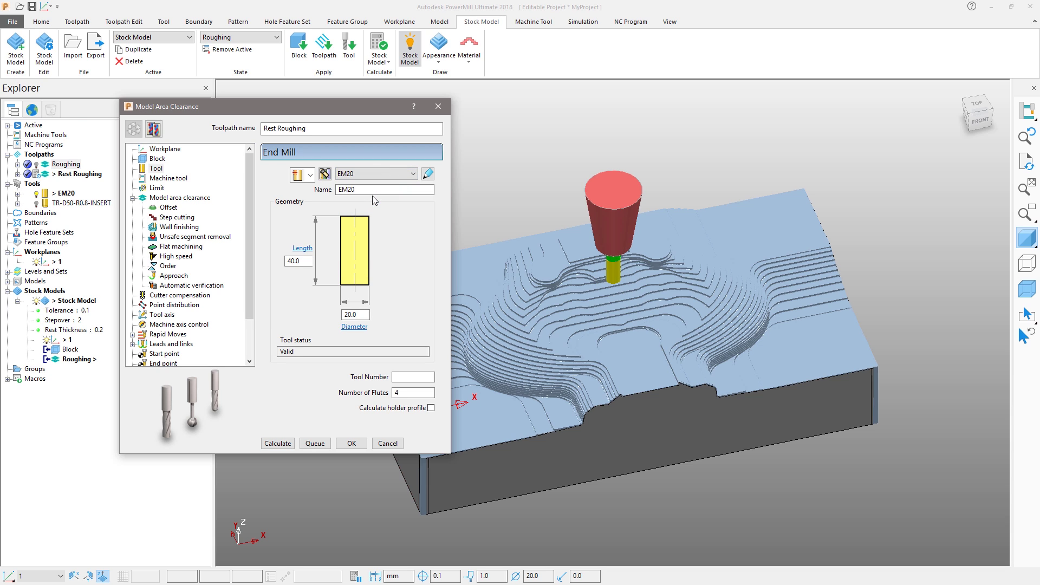
{"action": "left_click", "coordinate": [157, 189]}
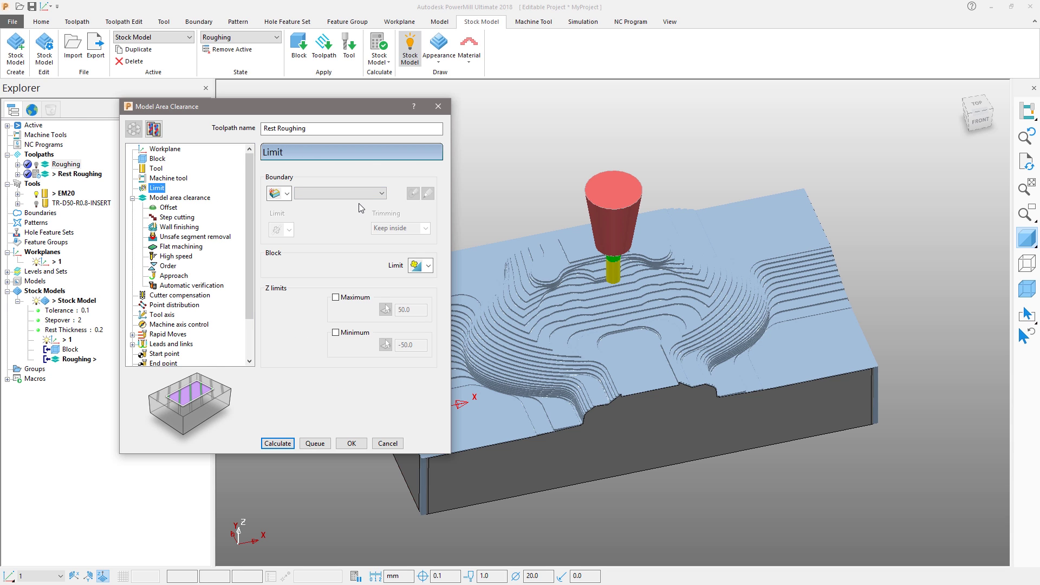
- Limit the toolpath to new user-defined boundary 1 built from the model, trimming to keep inside
{"action": "left_click", "coordinate": [287, 193]}
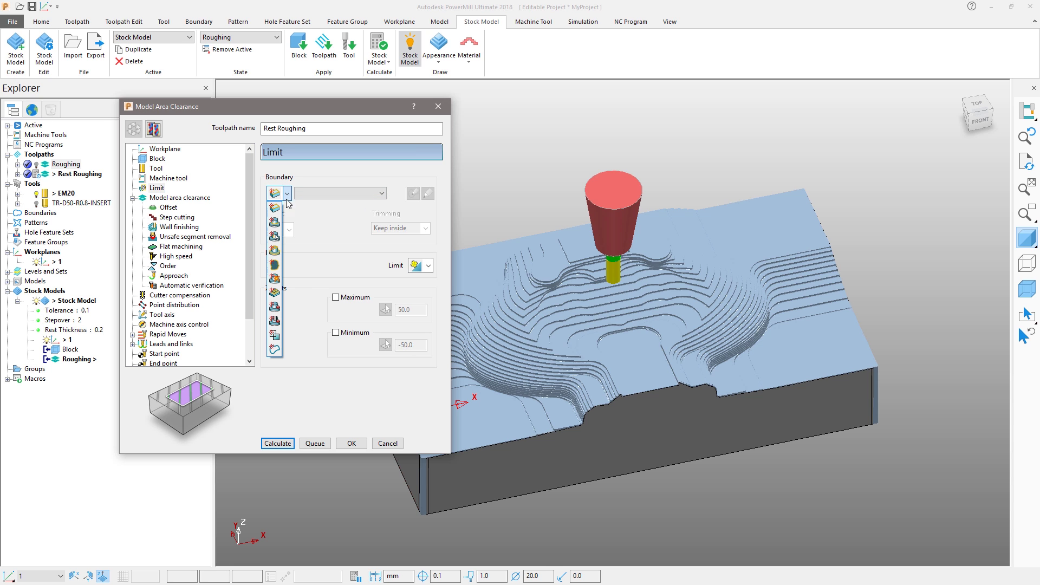
{"action": "left_click", "coordinate": [274, 350]}
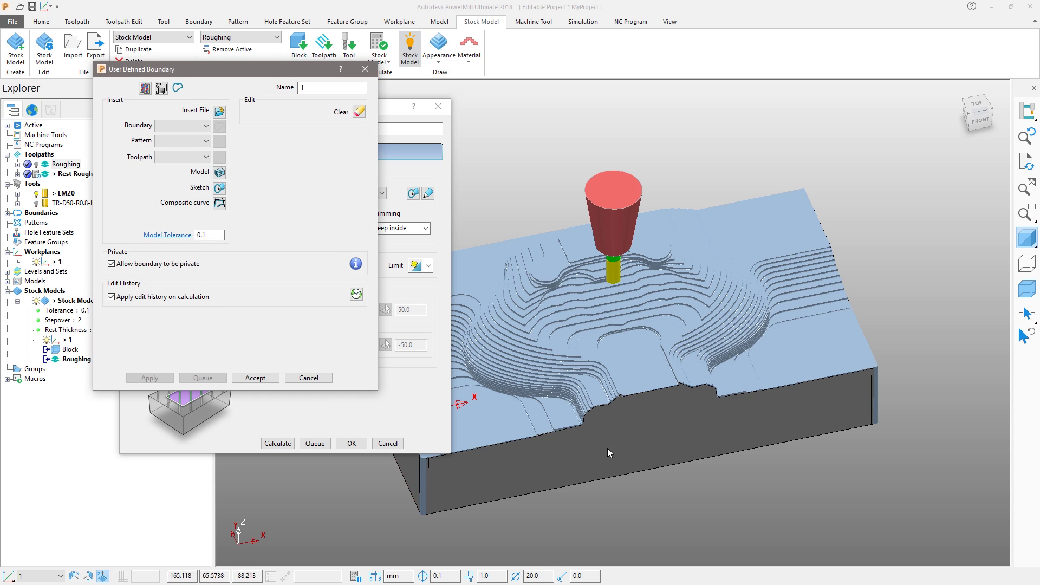
{"action": "middle_click_drag", "start_coordinate": [718, 487], "coordinate": [639, 110]}
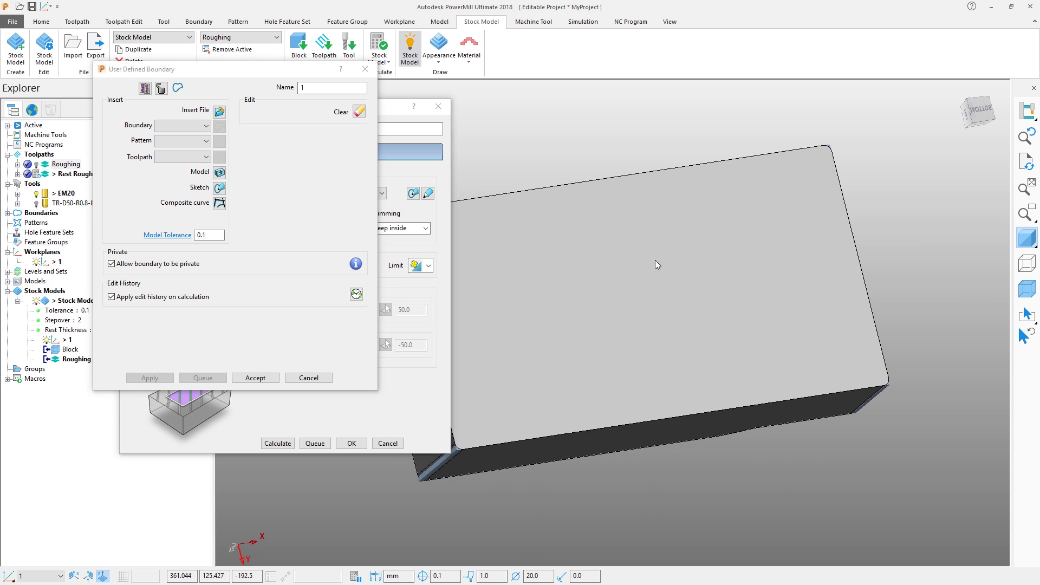
{"action": "left_click", "coordinate": [221, 174]}
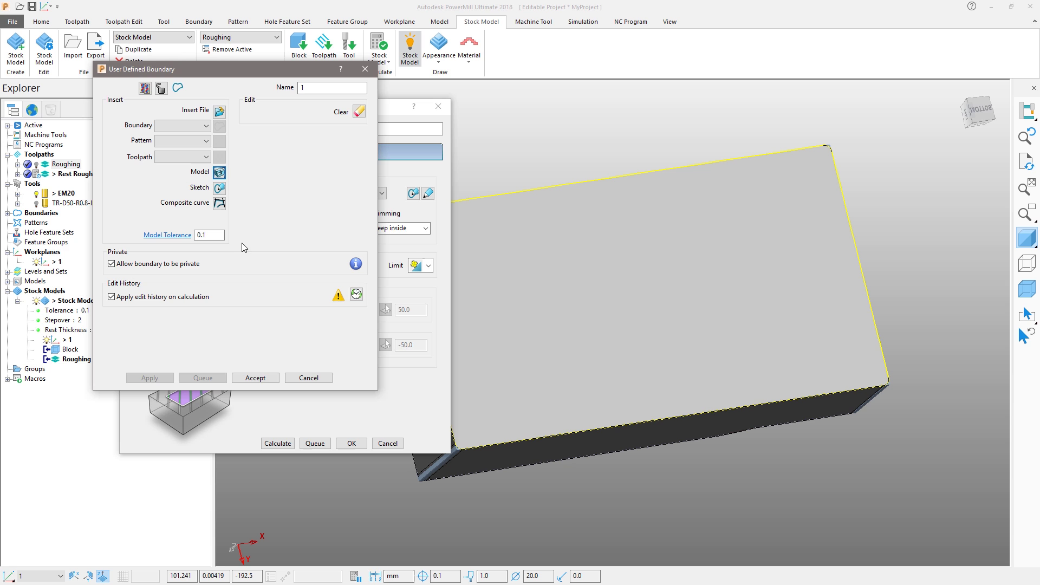
{"action": "left_click", "coordinate": [255, 377]}
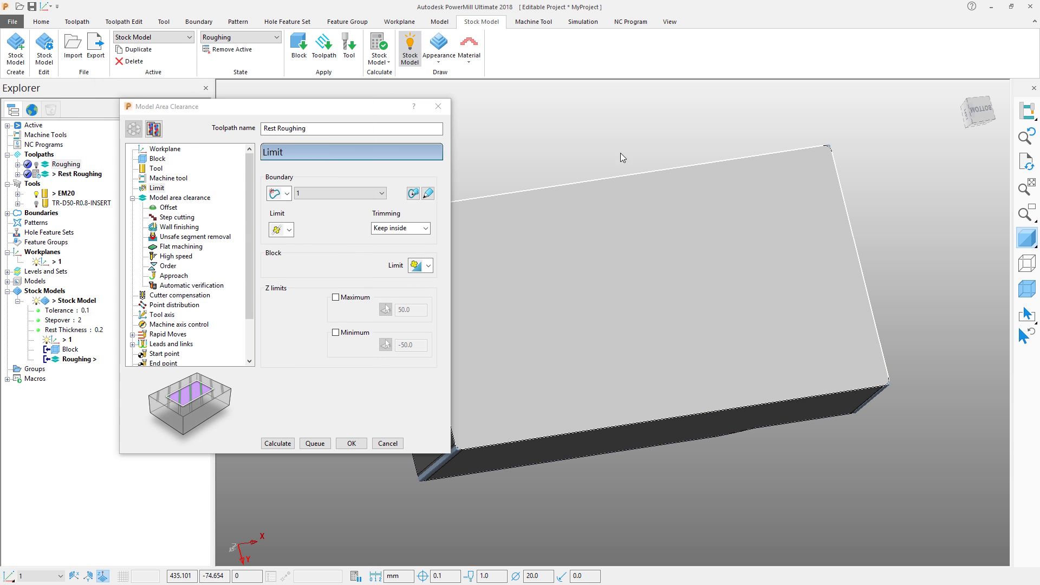
{"action": "middle_click_drag", "start_coordinate": [635, 124], "coordinate": [739, 266]}
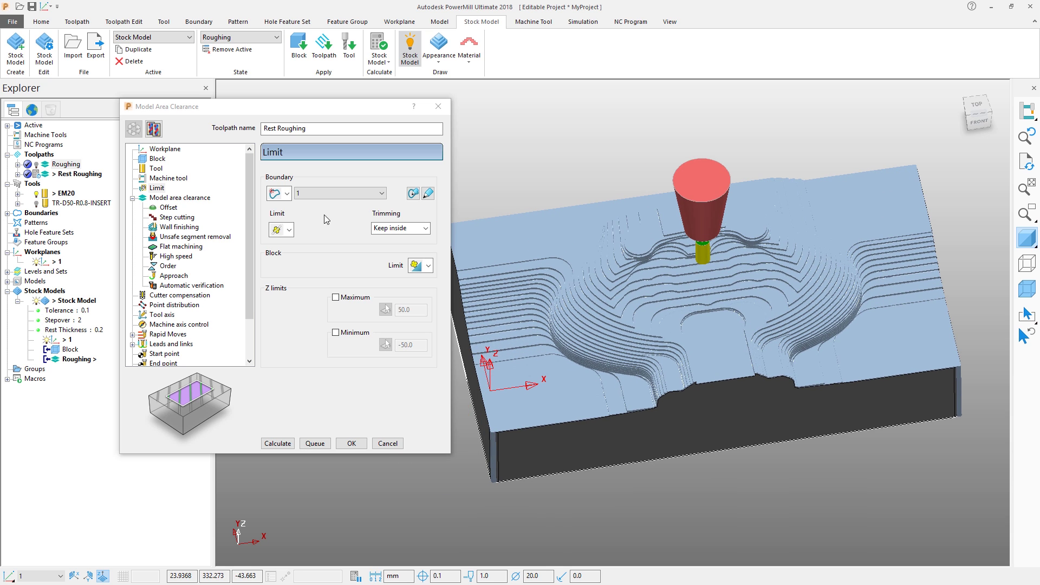
- Enable rest machining in Model area clearance with stepover 10.0 and stepdown 1.0
{"action": "left_click", "coordinate": [189, 199]}
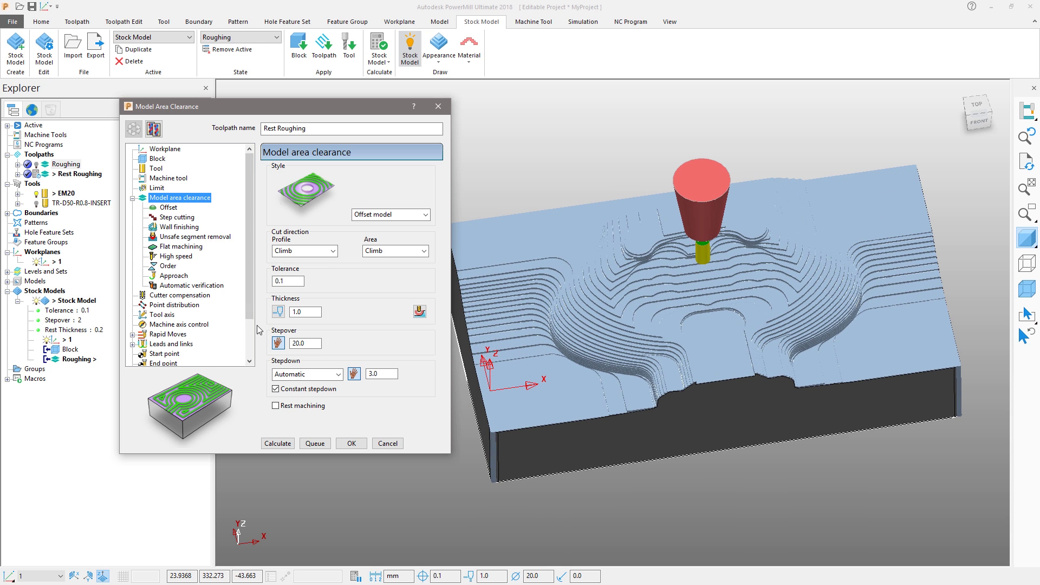
{"action": "left_click", "coordinate": [277, 406]}
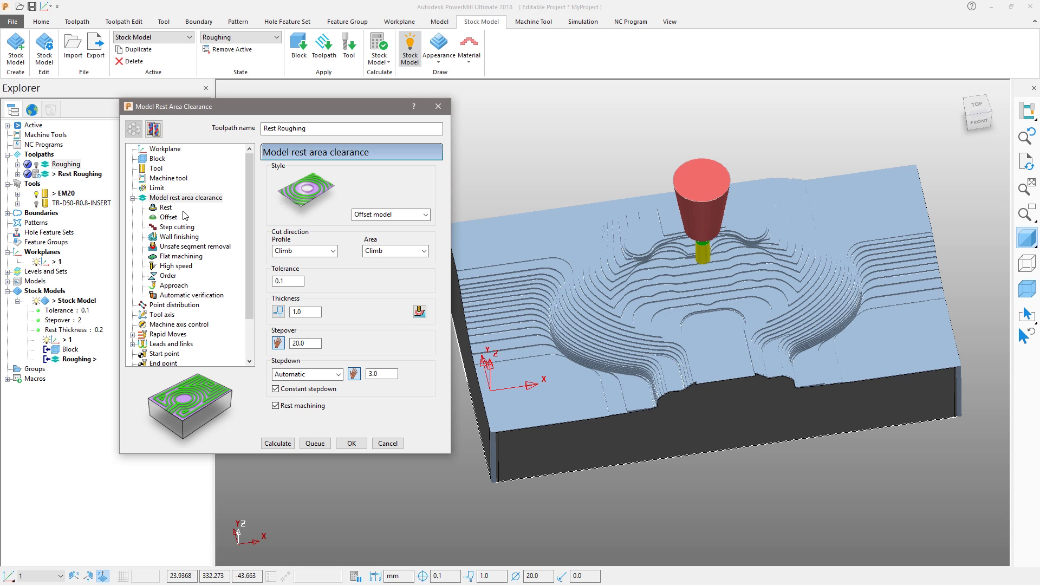
{"action": "left_click_drag", "start_coordinate": [319, 344], "coordinate": [273, 345]}
{"action": "type", "text": "10"}
{"action": "key", "text": "Tab"}
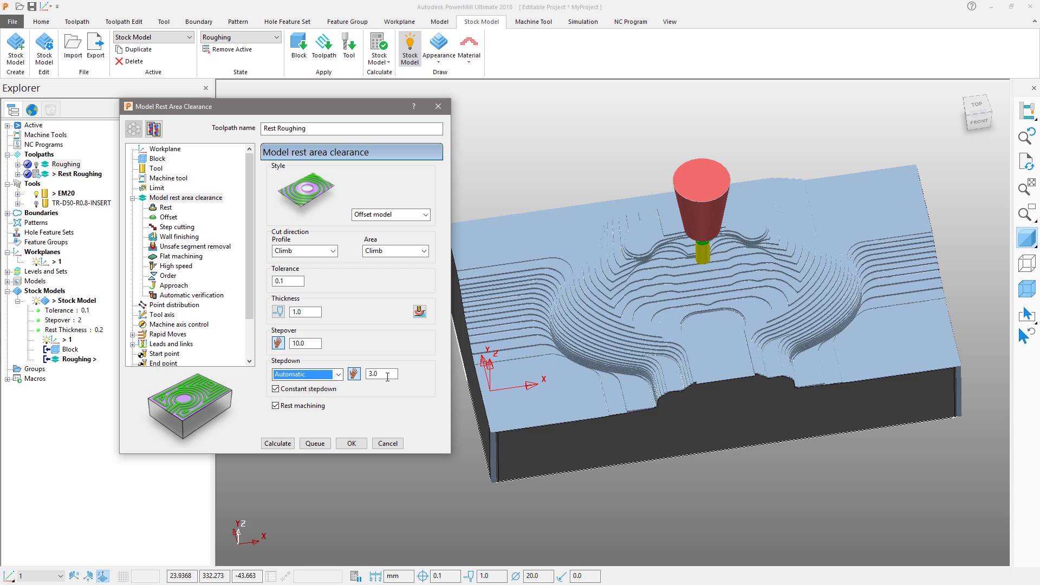
{"action": "double_click", "coordinate": [388, 377]}
{"action": "type", "text": "1.0"}
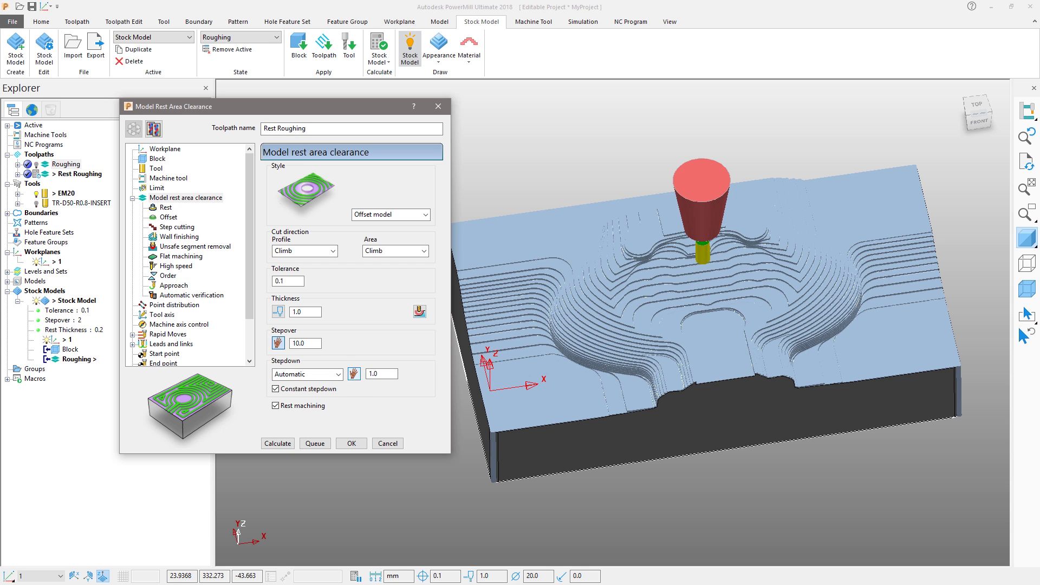
{"action": "left_click", "coordinate": [165, 208]}
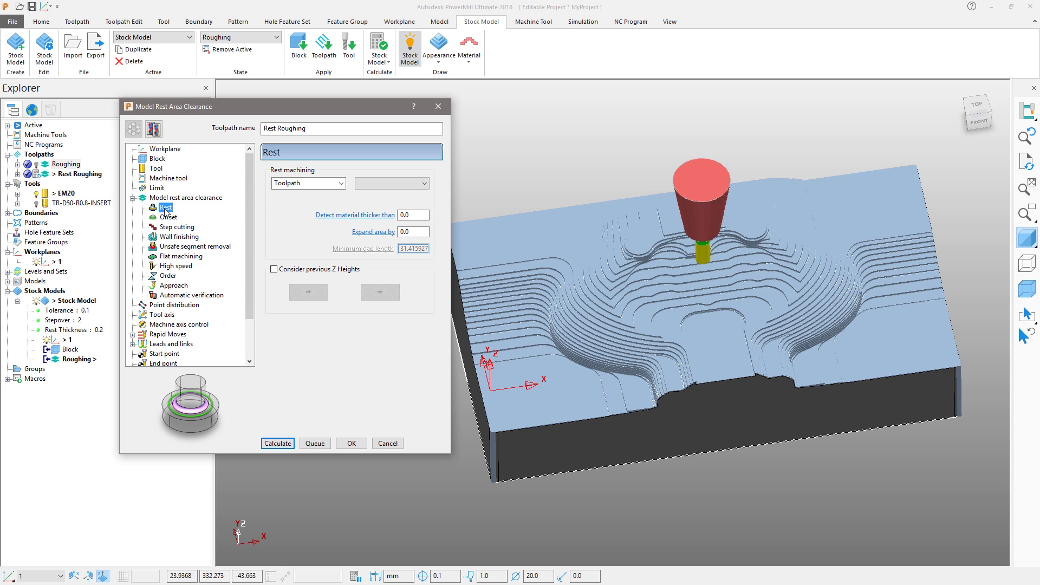
- Base rest machining on the stock model 'Stock Model' at its Roughing state
{"action": "left_click", "coordinate": [341, 183]}
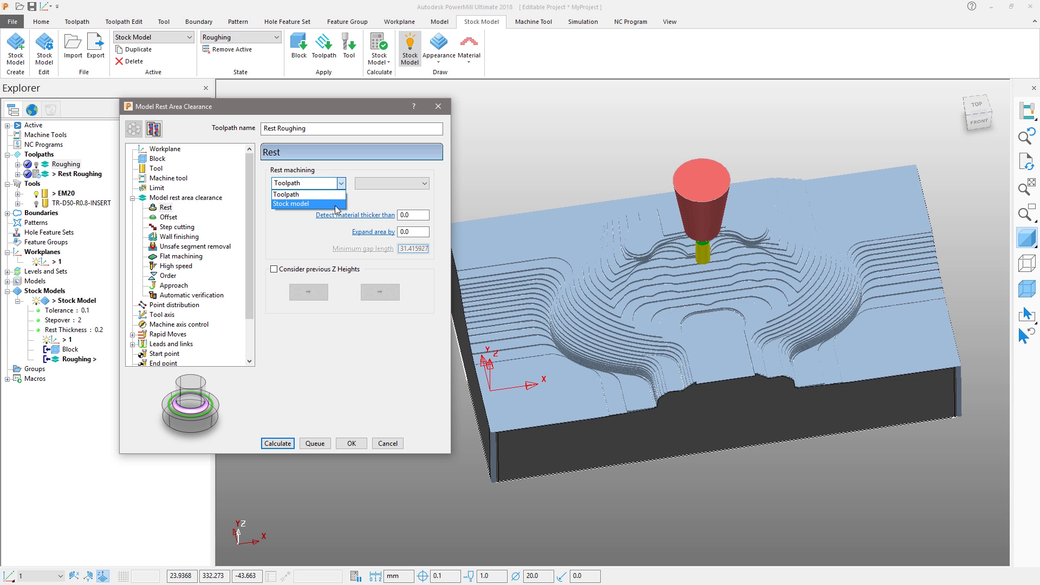
{"action": "left_click", "coordinate": [337, 203]}
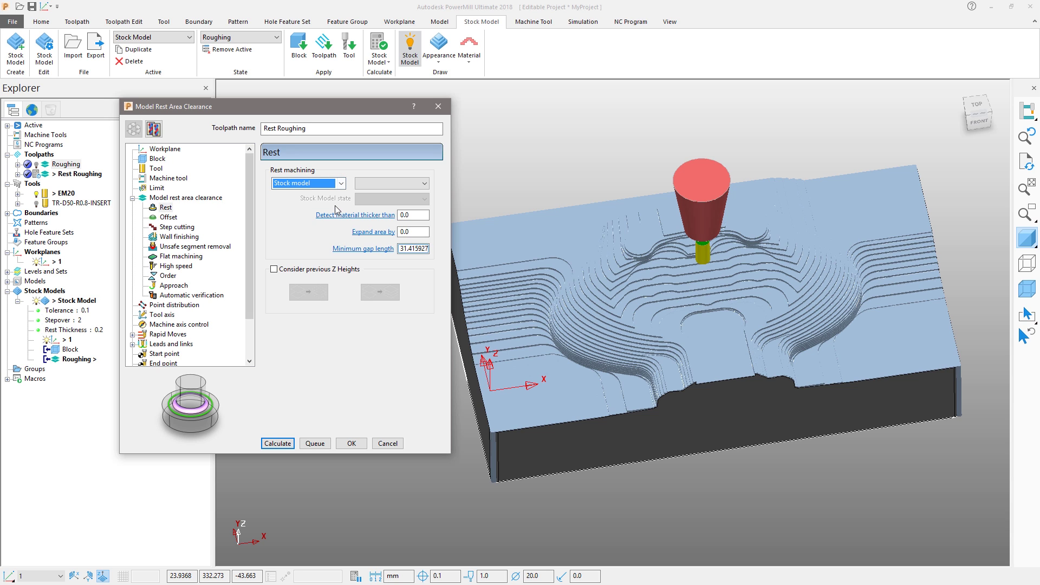
{"action": "left_click", "coordinate": [374, 185]}
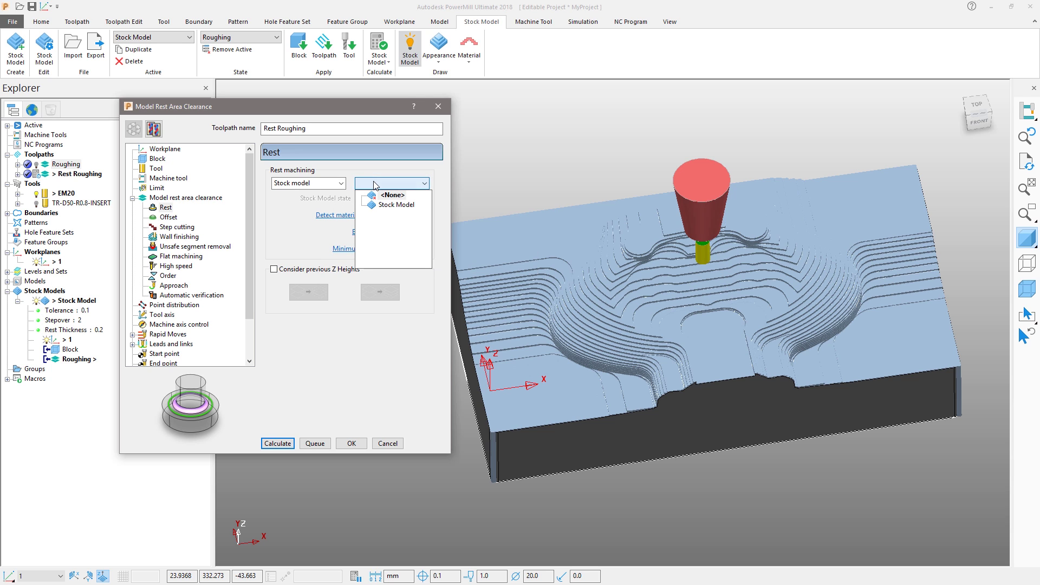
{"action": "left_click", "coordinate": [394, 205]}
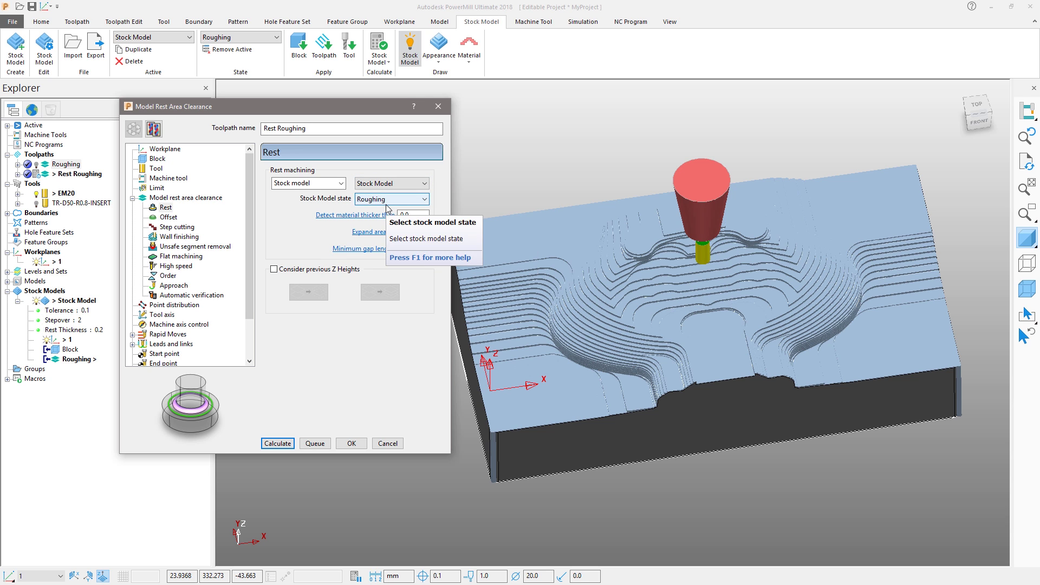
{"action": "left_click", "coordinate": [422, 200]}
{"action": "left_click", "coordinate": [421, 202]}
- Set detect material thicker than 0.3 and expand area by 4.0
{"action": "left_click", "coordinate": [421, 214]}
{"action": "left_click", "coordinate": [414, 233]}
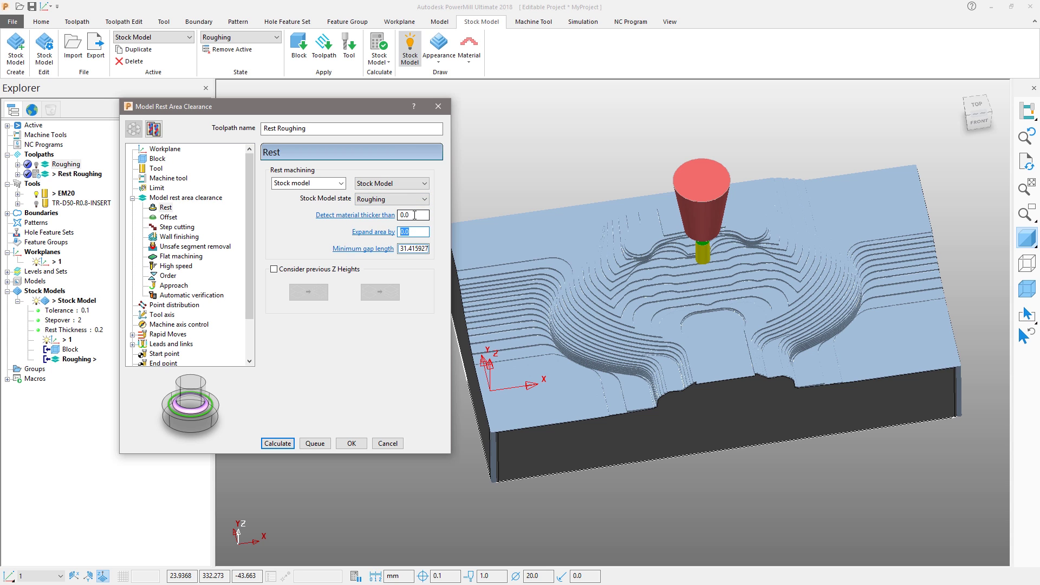
{"action": "left_click", "coordinate": [414, 215]}
{"action": "type", "text": "0.3"}
{"action": "key", "text": "Tab"}
{"action": "type", "text": "4.0"}
{"action": "key", "text": "Tab"}
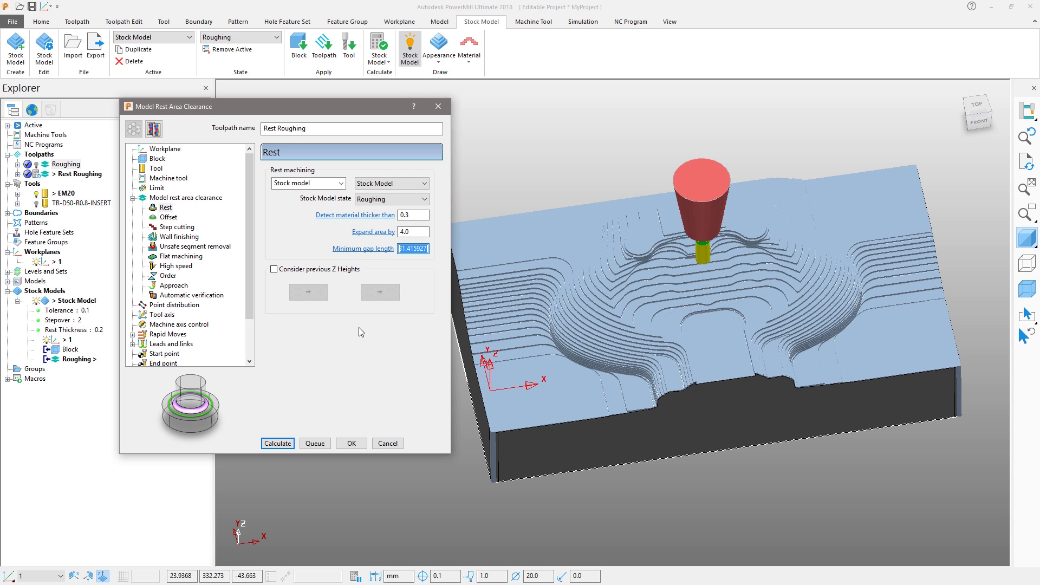
- Turn off small unsafe segment removal and calculate the Rest Roughing toolpath
{"action": "left_click", "coordinate": [179, 247]}
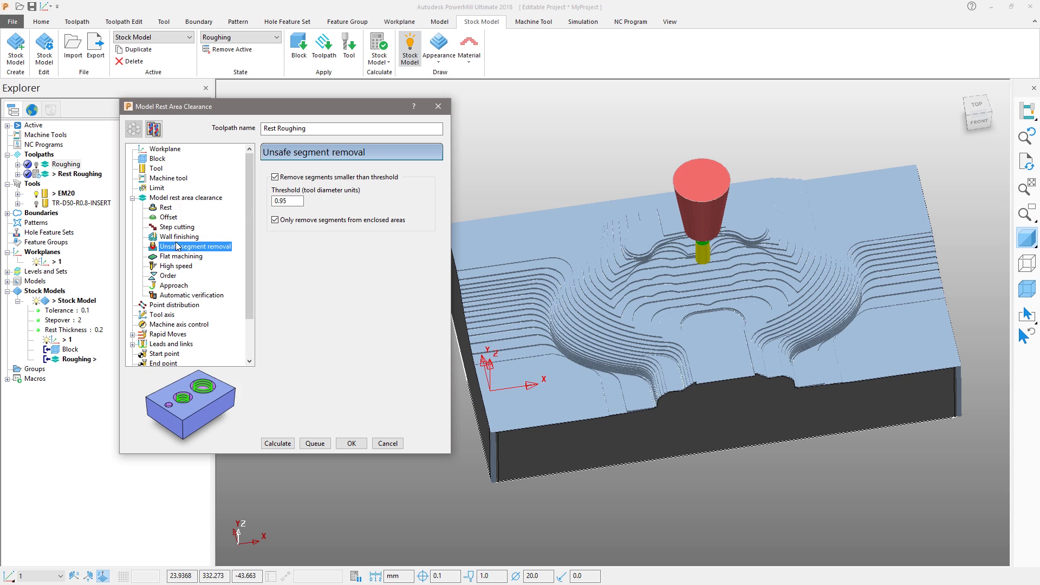
{"action": "left_click", "coordinate": [274, 177]}
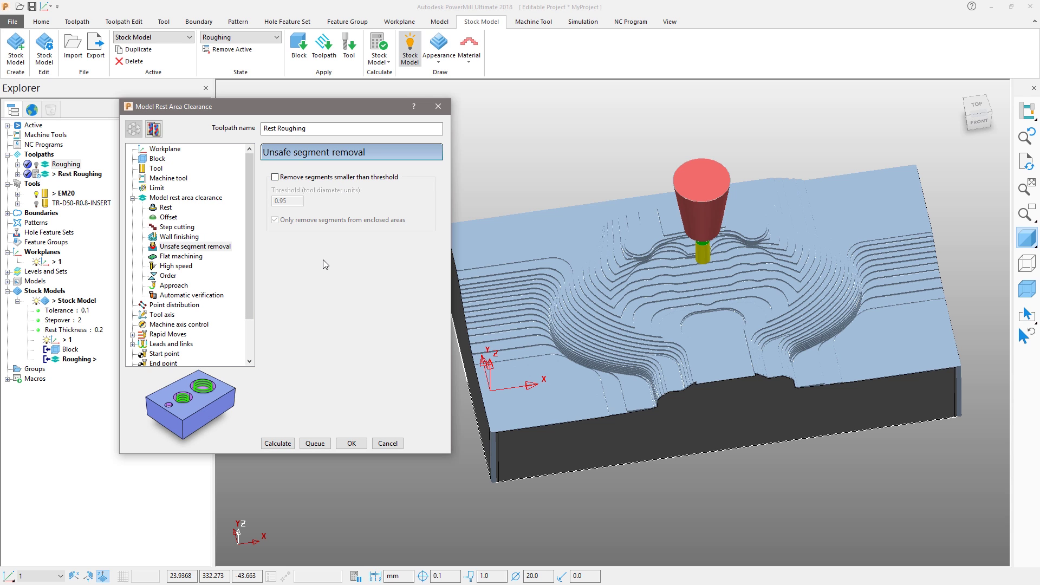
{"action": "left_click", "coordinate": [279, 445]}
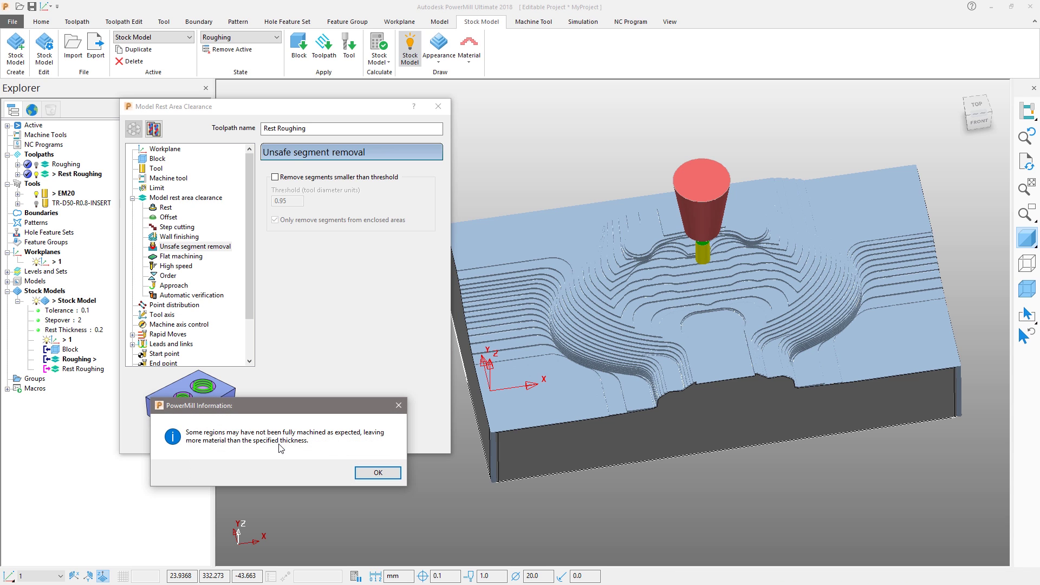
{"action": "left_click", "coordinate": [375, 473]}
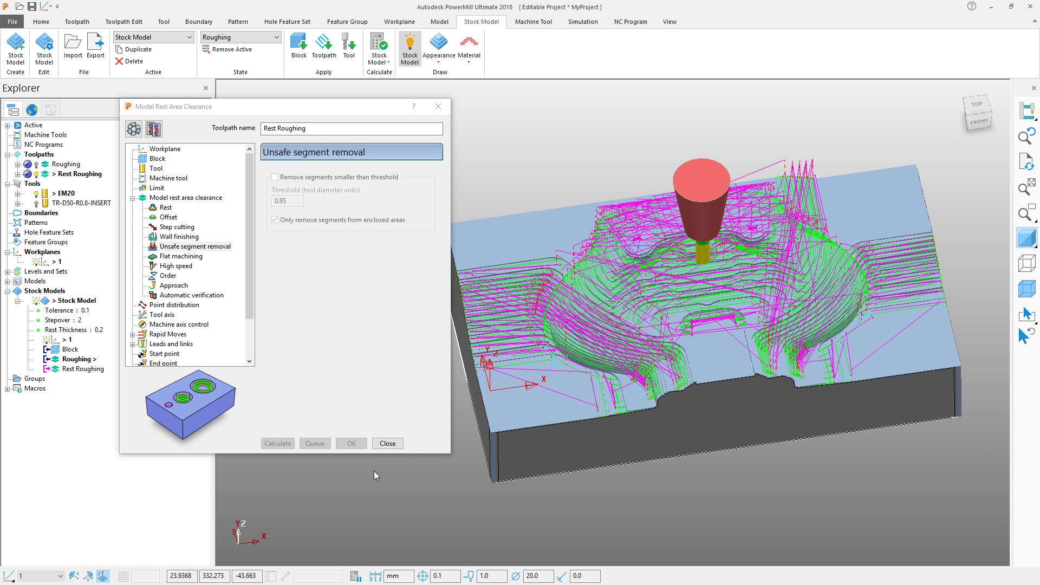
{"action": "left_click", "coordinate": [388, 443]}
- Add Rest Roughing to Stock Model after Roughing and calculate the stock
{"action": "left_click", "coordinate": [324, 54]}
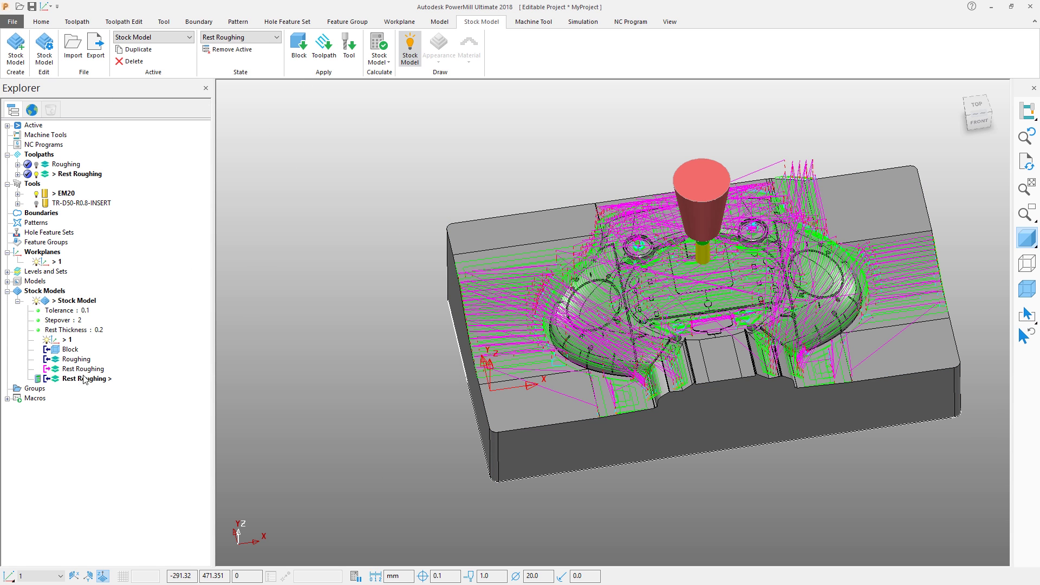
{"action": "right_click", "coordinate": [62, 376]}
{"action": "left_click", "coordinate": [108, 402]}
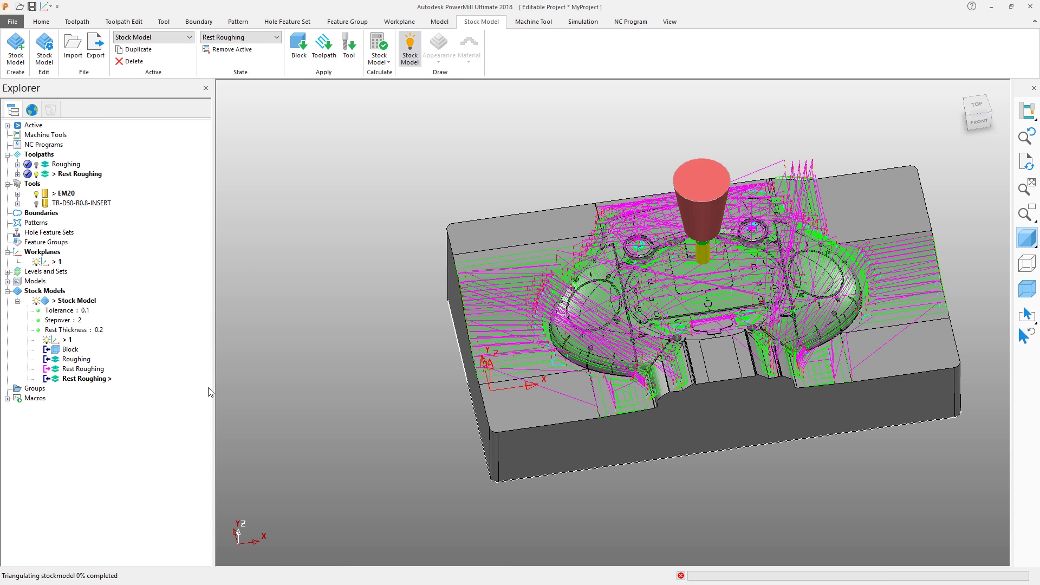